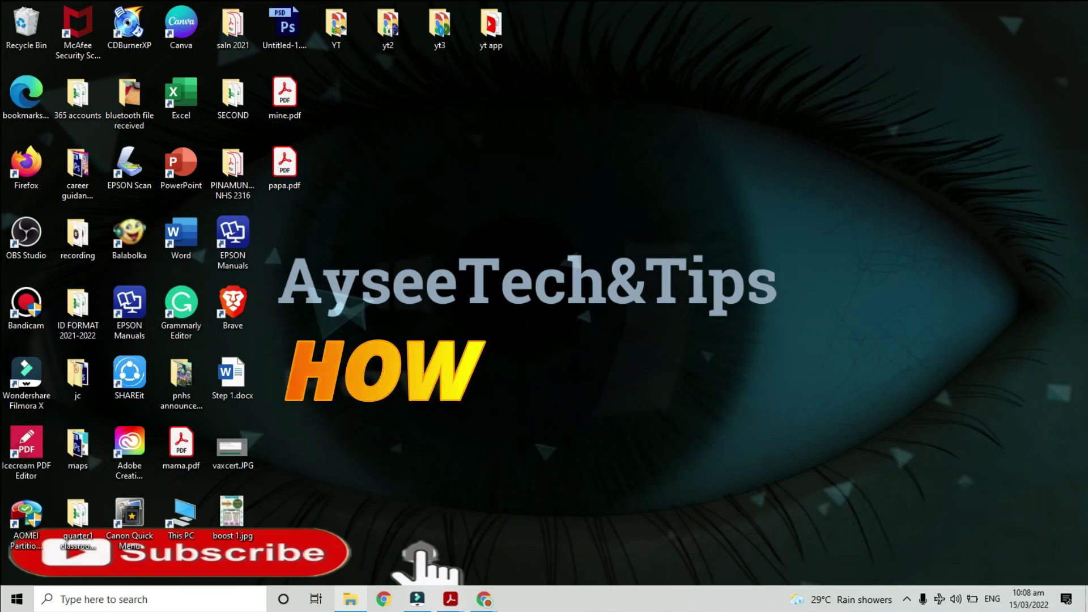
Launch Chrome on YouTube's Watch later playlist and scroll through its saved videos
left_click(377, 606)
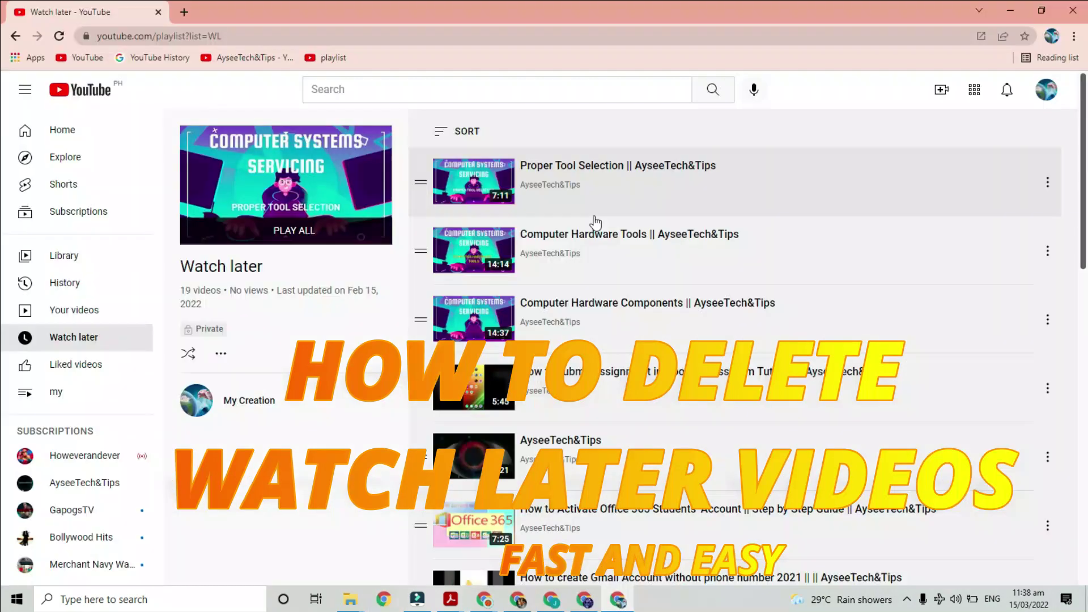
scroll(592, 227, "down", 8)
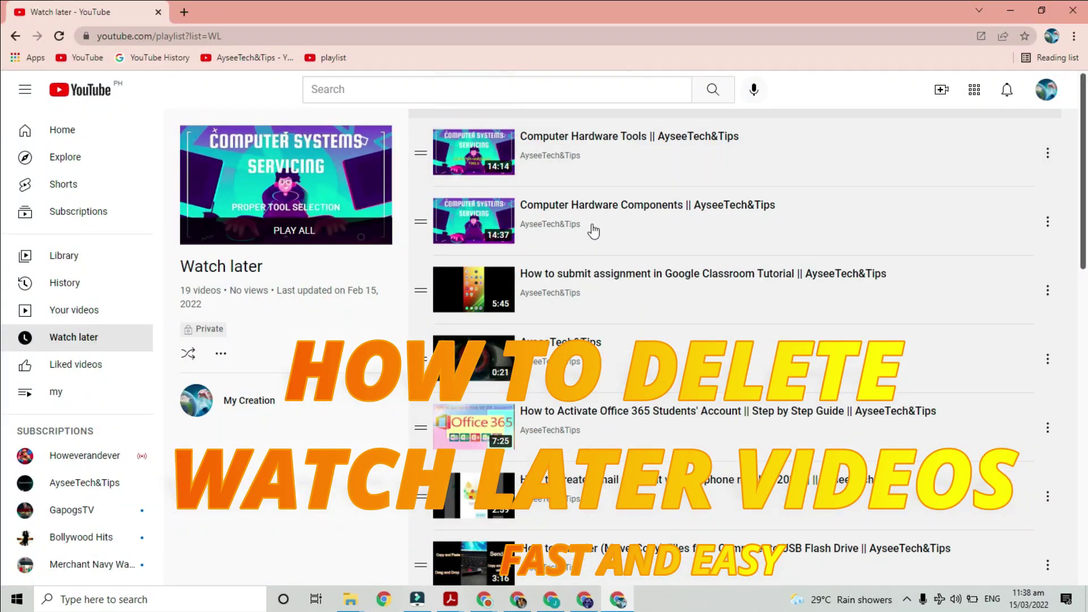
scroll(593, 238, "down", 3)
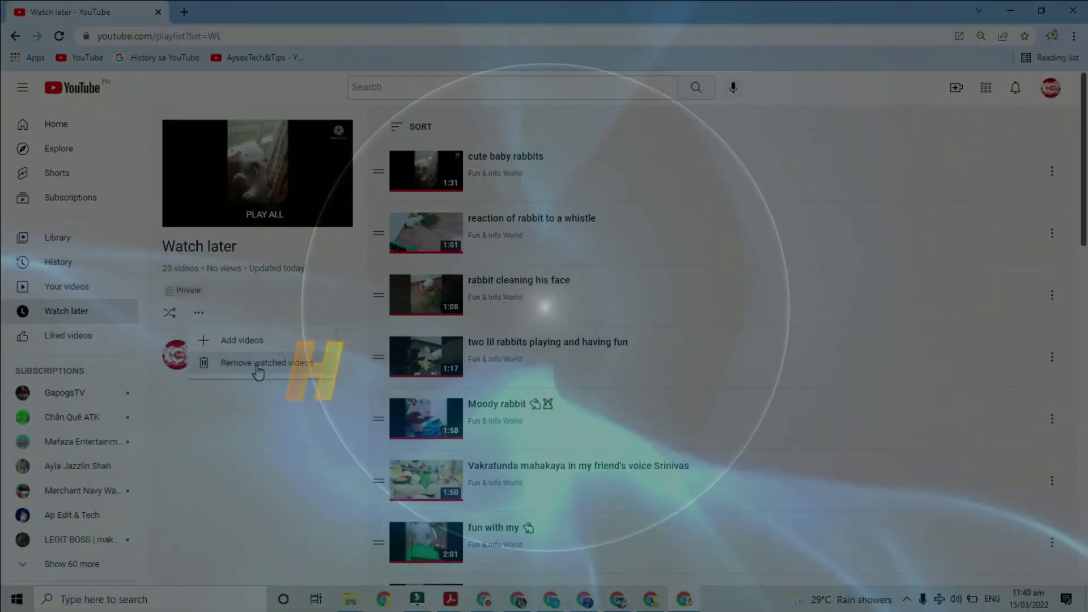
Remove all watched videos from Watch later, then reload the playlist to check the result
left_click(260, 372)
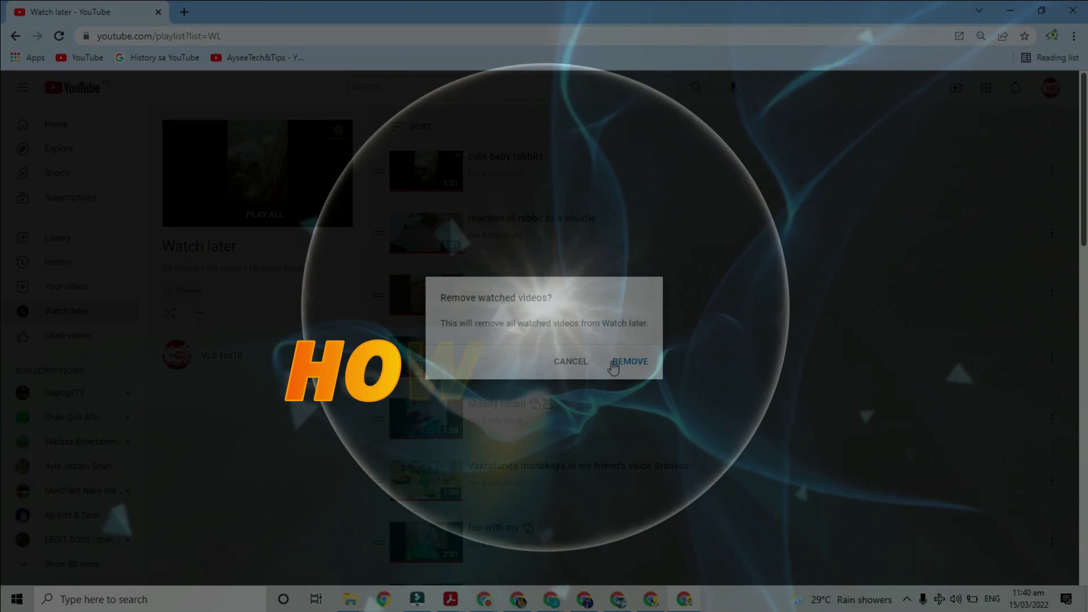
left_click(642, 362)
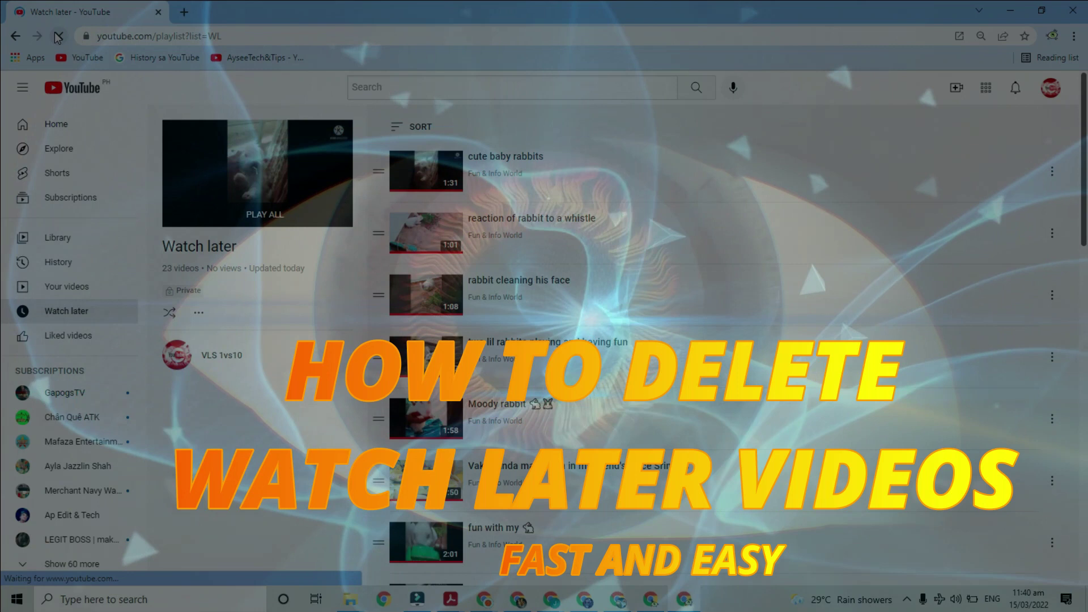
left_click(59, 36)
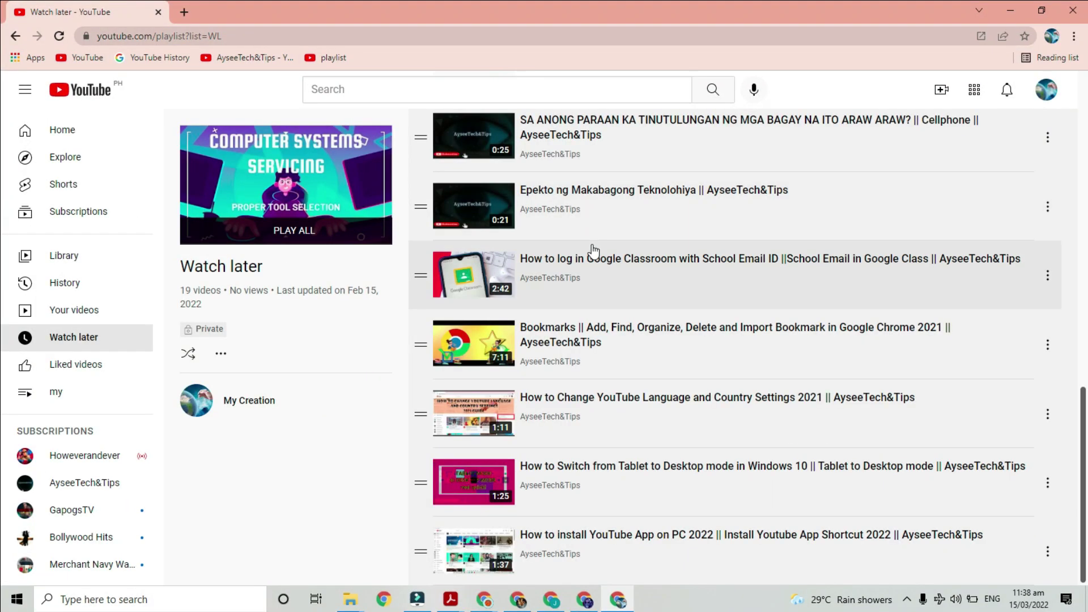
scroll(594, 251, "up", 12)
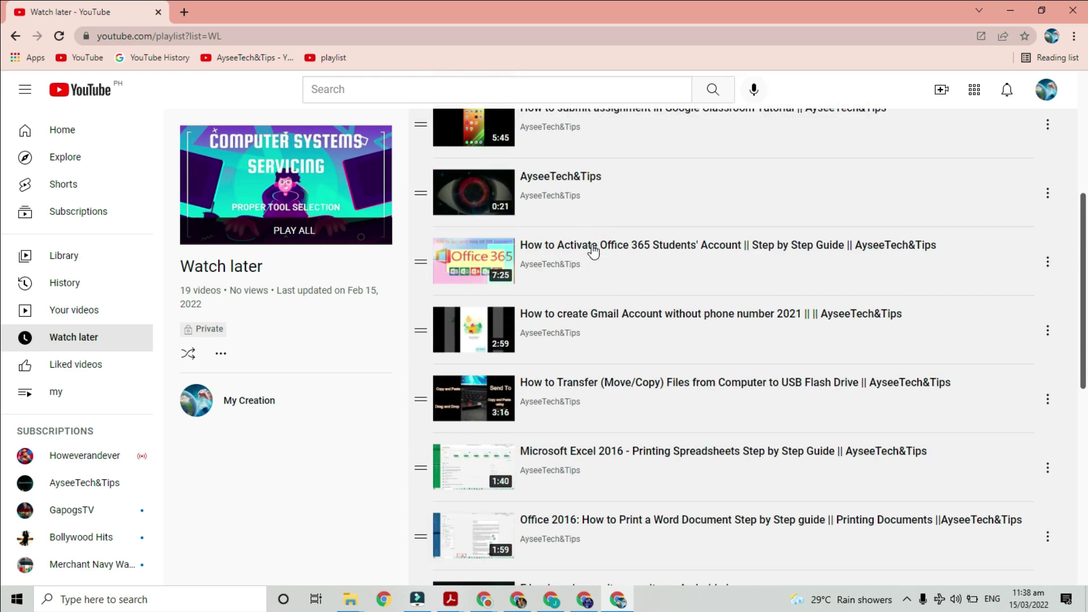
Remove Proper Tool Selection, then Computer Hardware Tools, from Watch later, leaving 17 videos
scroll(593, 251, "up", 2)
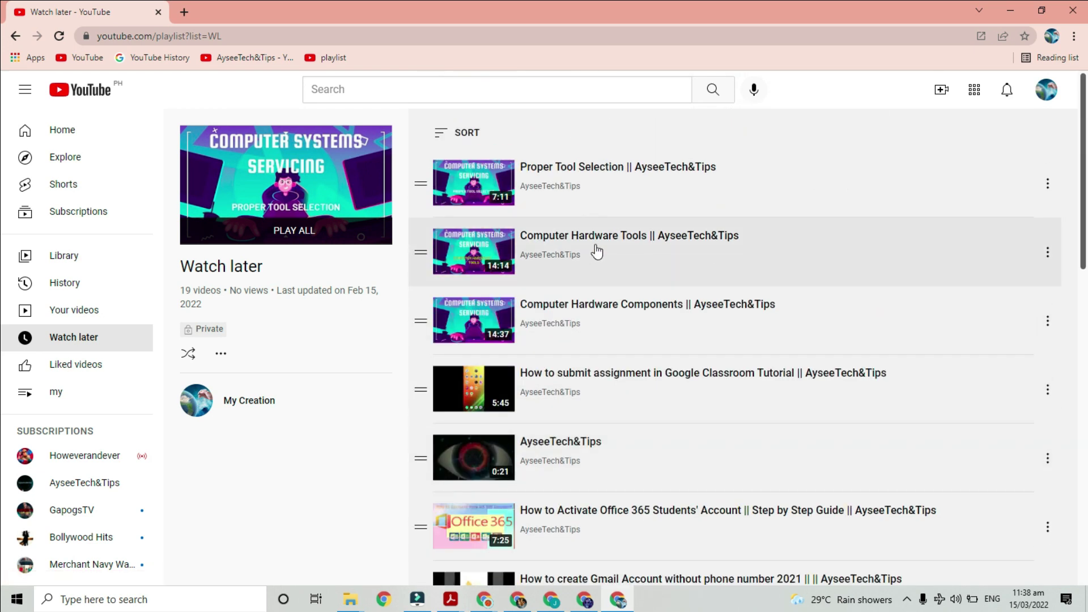
left_click(1049, 187)
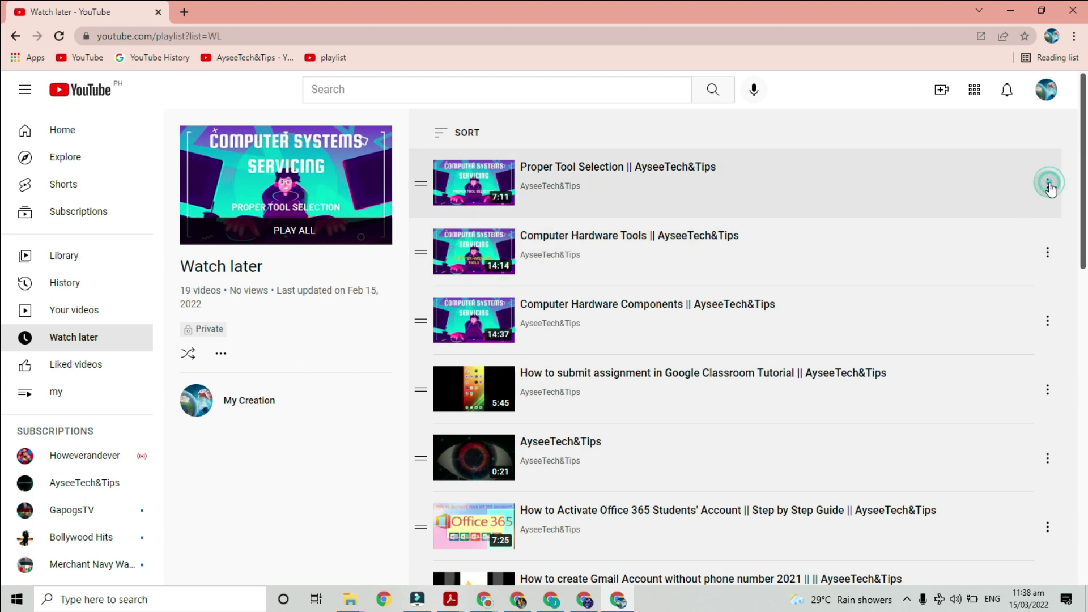
left_click(972, 277)
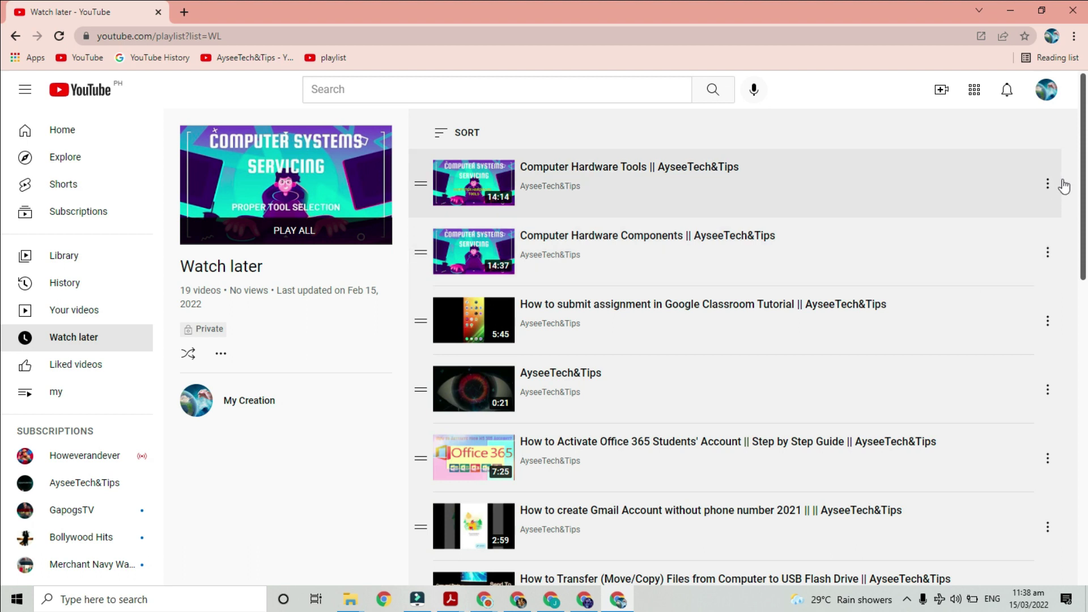
left_click(1048, 183)
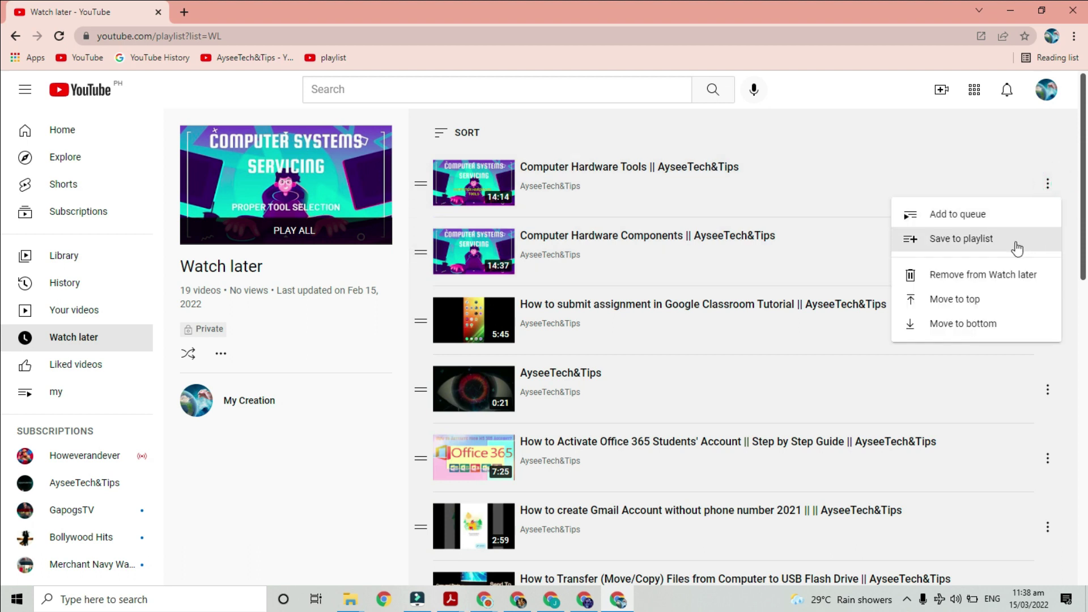
left_click(995, 283)
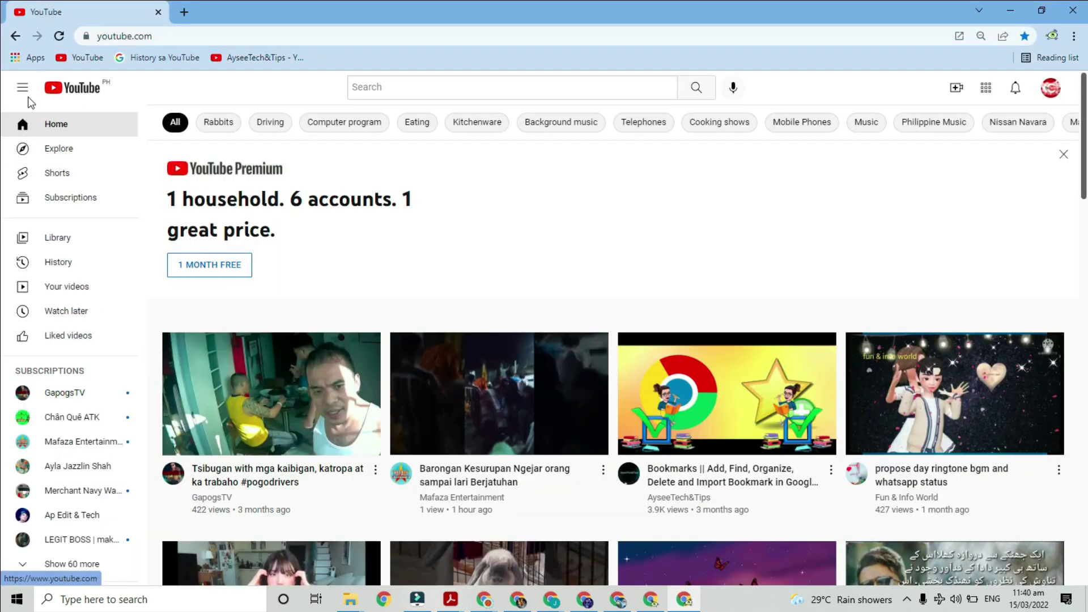
Open Watch later from the sidebar and scroll through its 23 videos and back to the top
left_click(89, 323)
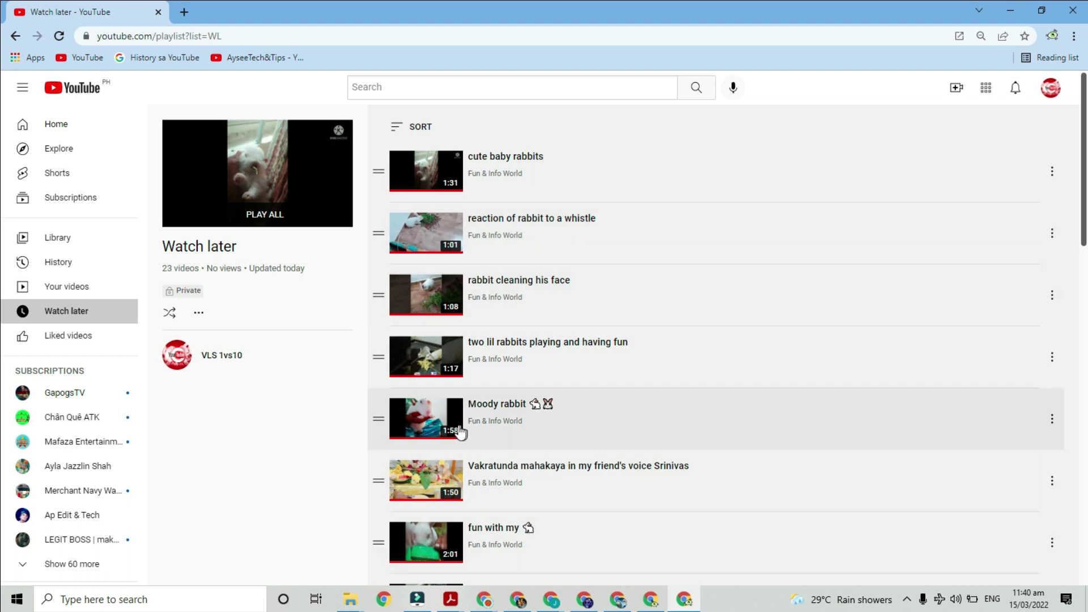
scroll(423, 436, "down", 5)
scroll(418, 441, "down", 7)
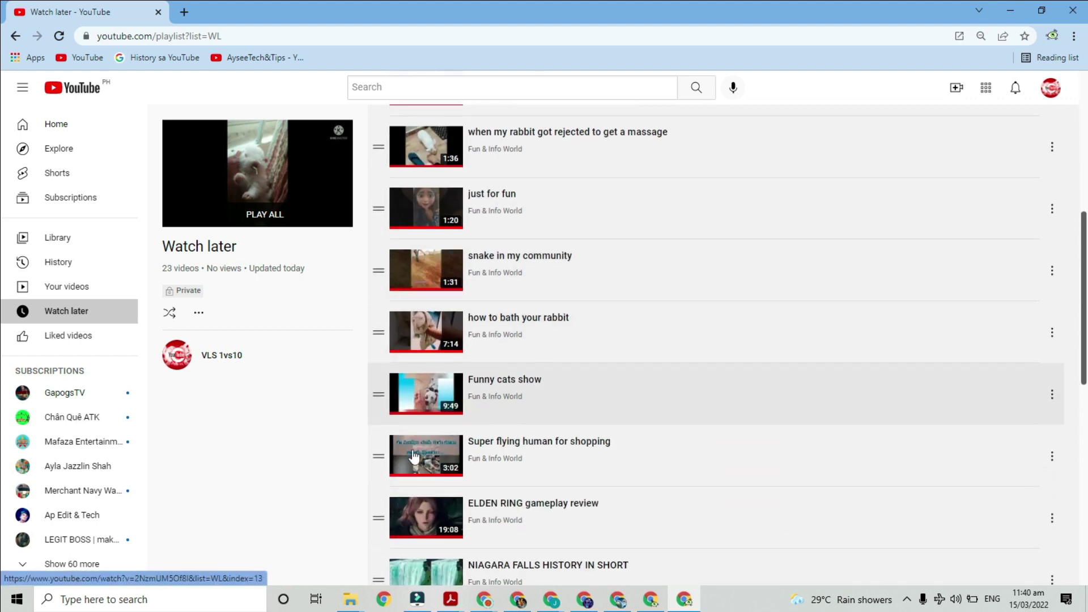
scroll(403, 459, "down", 5)
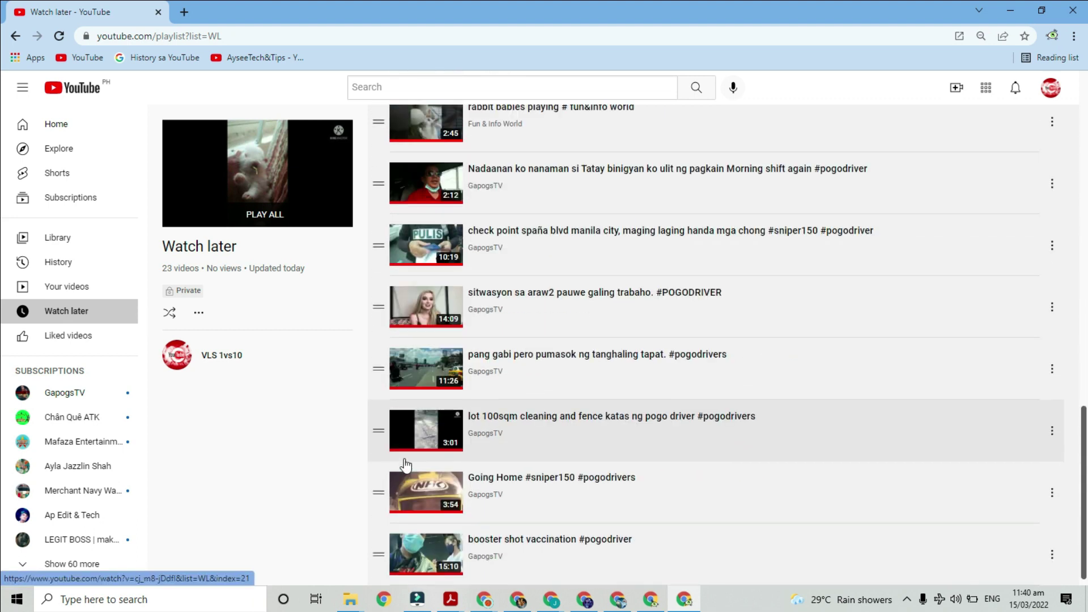
scroll(397, 442, "up", 17)
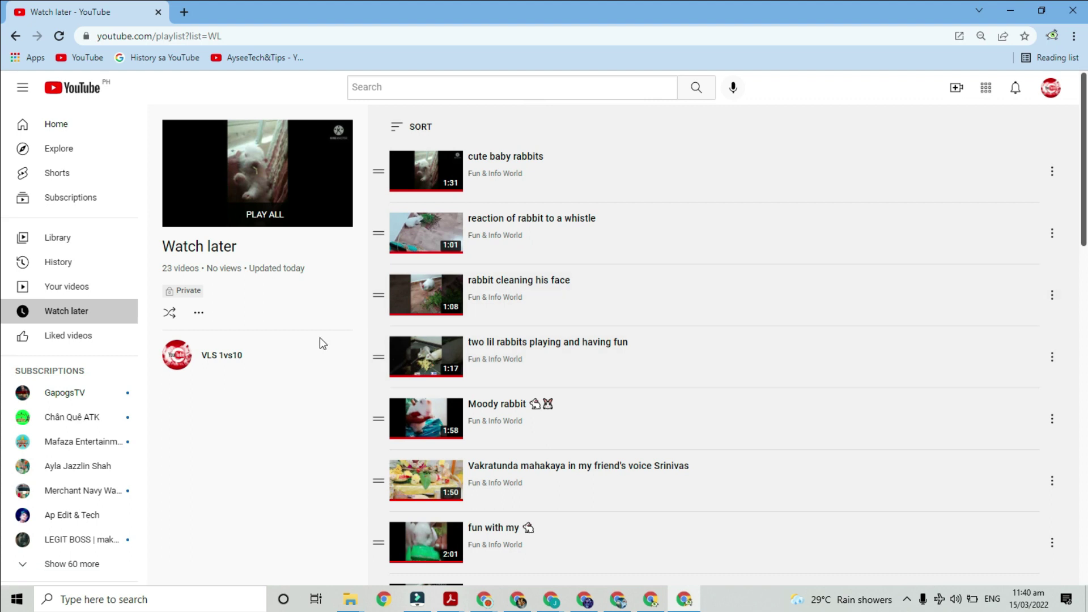
Choose Remove watched videos, confirm REMOVE, and reload to show an empty Watch later list
left_click(200, 316)
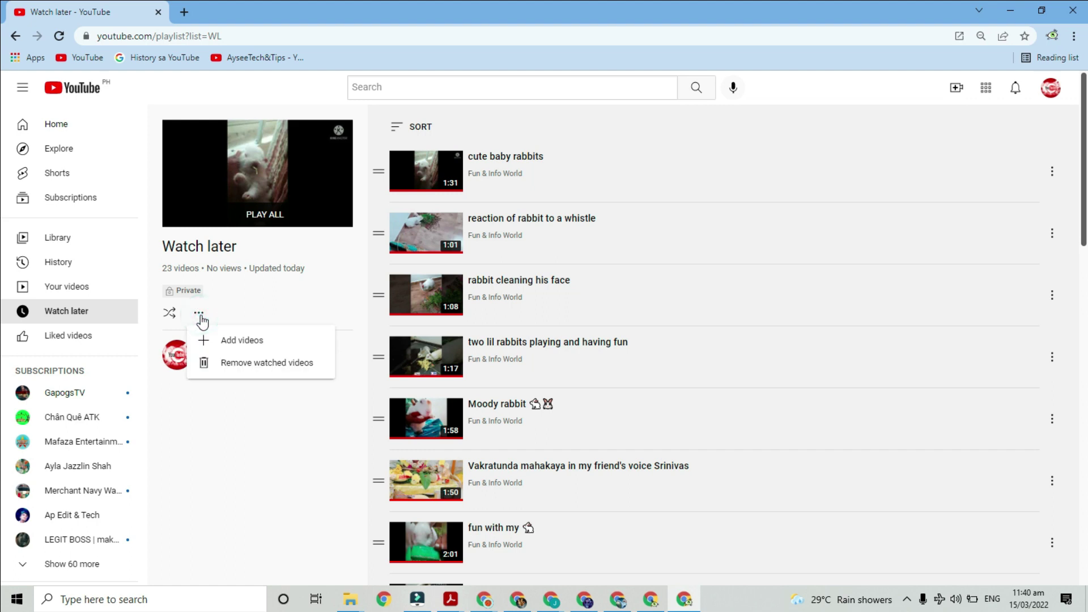
left_click(257, 367)
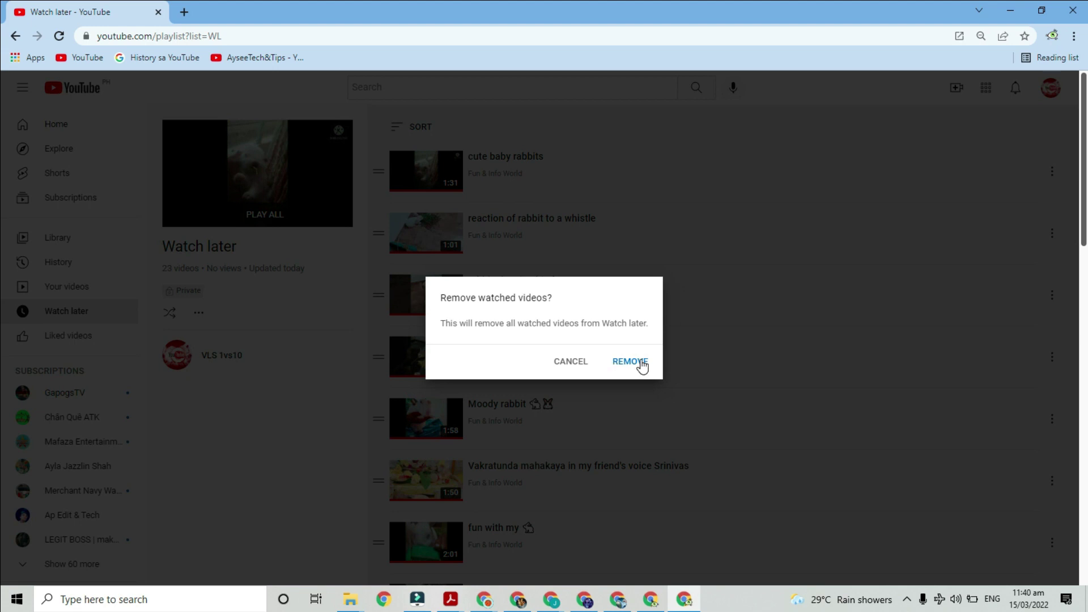
left_click(640, 362)
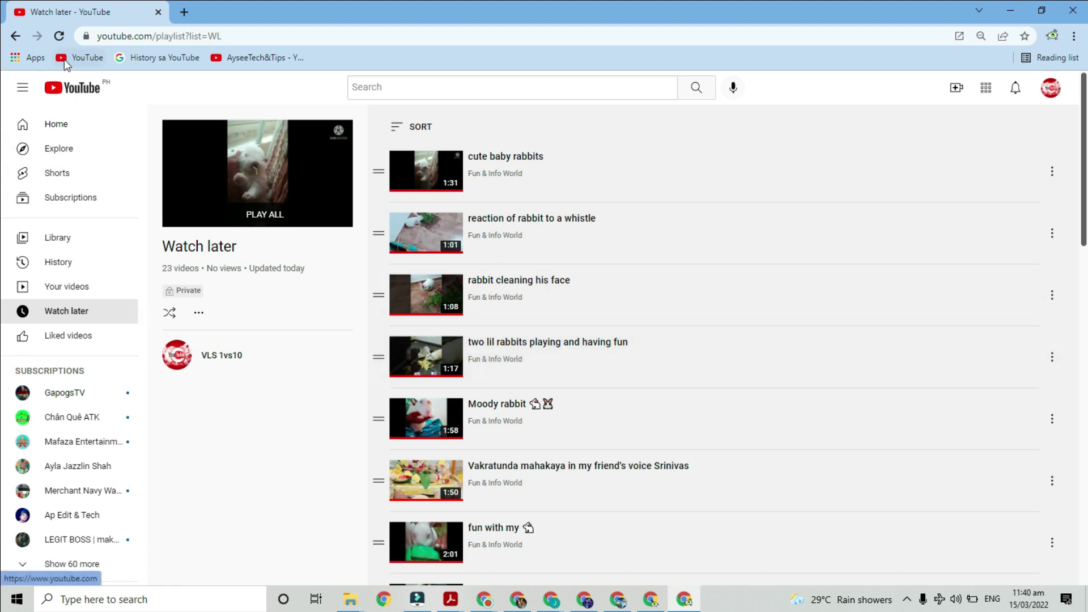
left_click(59, 36)
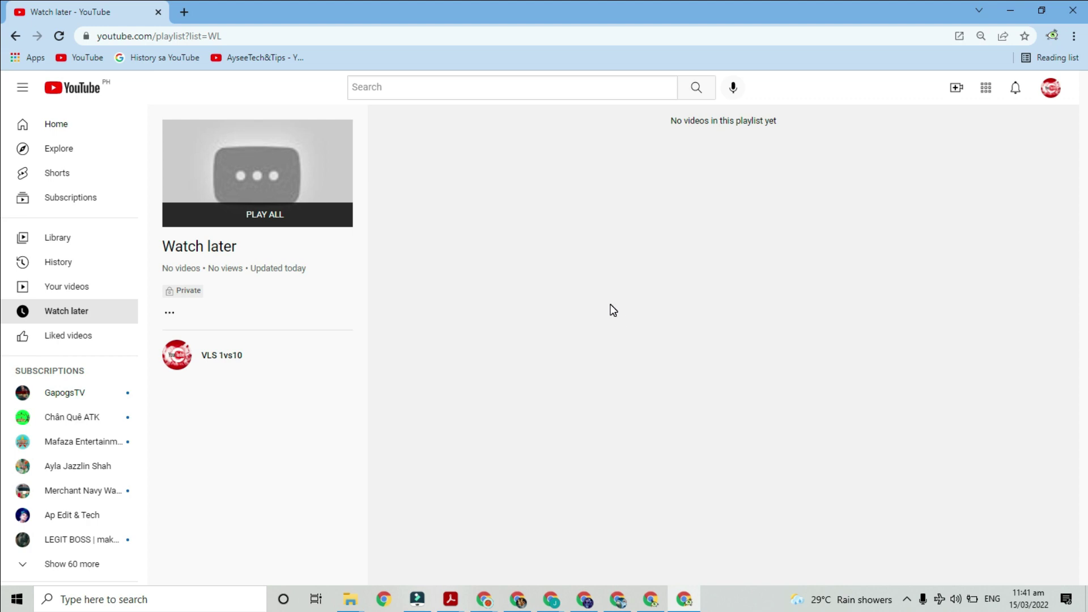
Dismiss the playlist's options menu and expand the navigation guide to head back Home
left_click(169, 315)
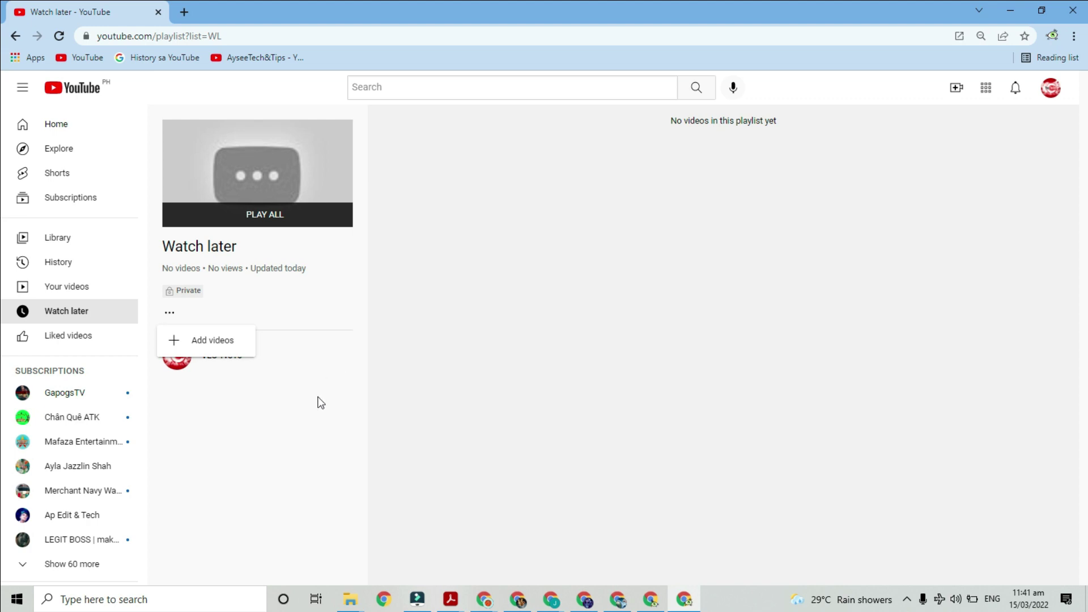
left_click(507, 311)
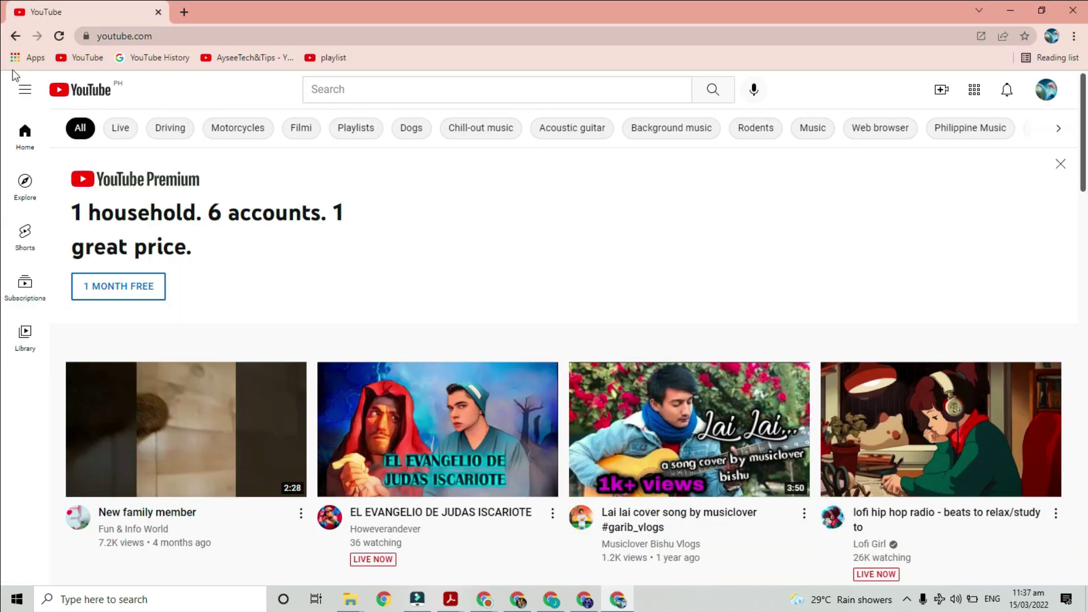
left_click(25, 90)
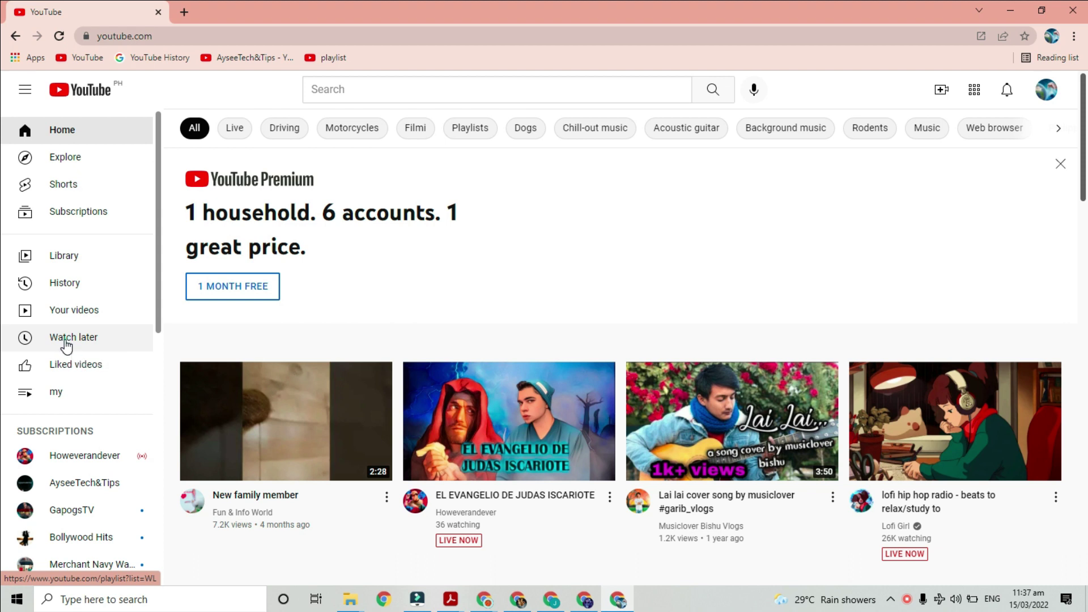
Open the 19-video Watch later playlist and choose Remove watched videos from its ⋯ menu
left_click(66, 342)
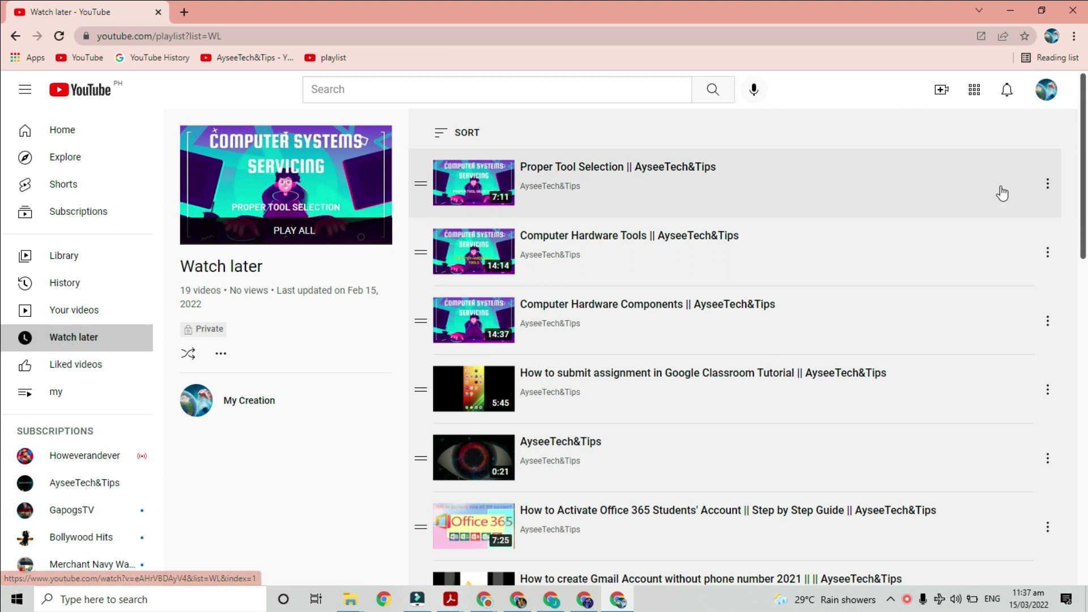
left_click(443, 133)
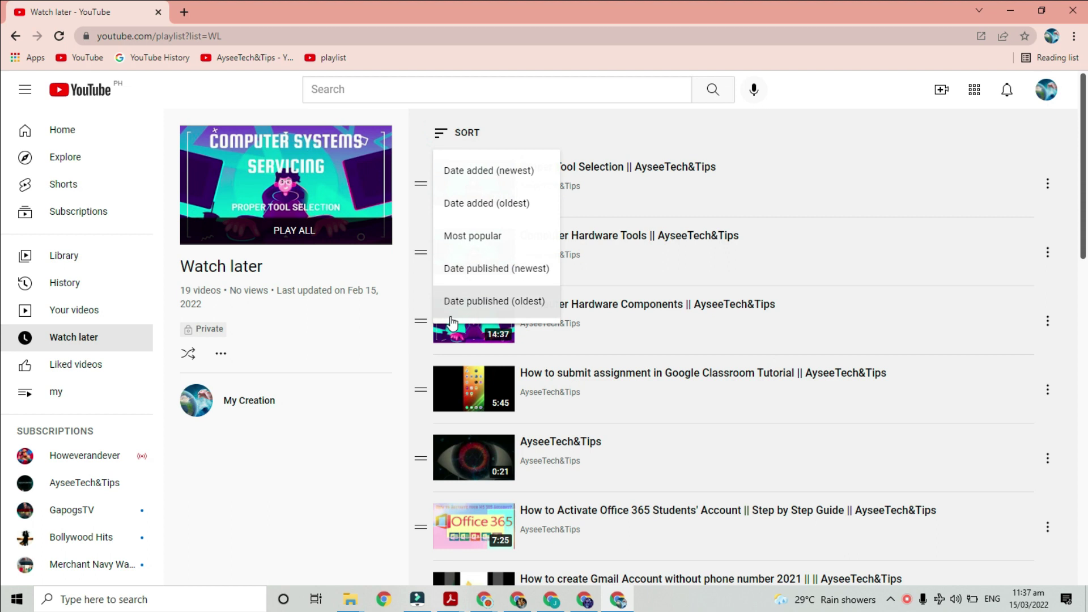
left_click(220, 355)
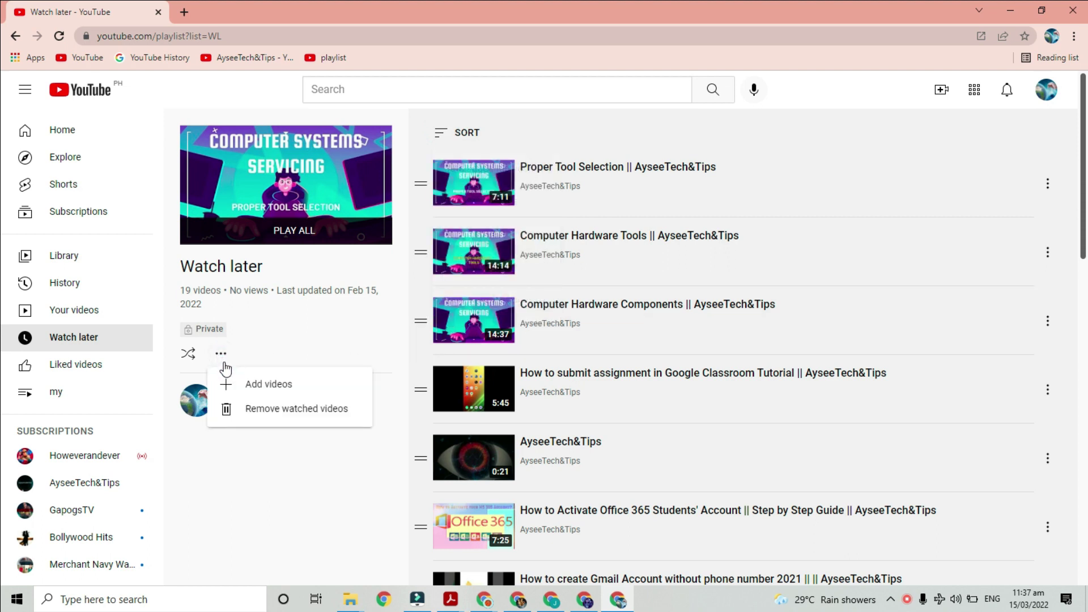
left_click(244, 409)
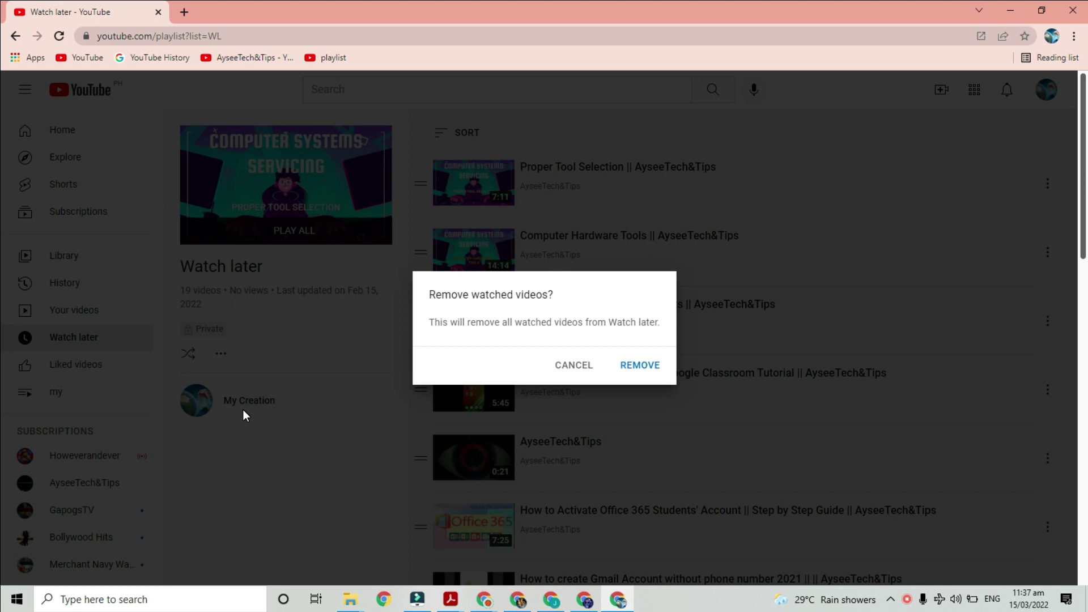
Confirm REMOVE for watched videos, then request and confirm the removal a second time
left_click(654, 366)
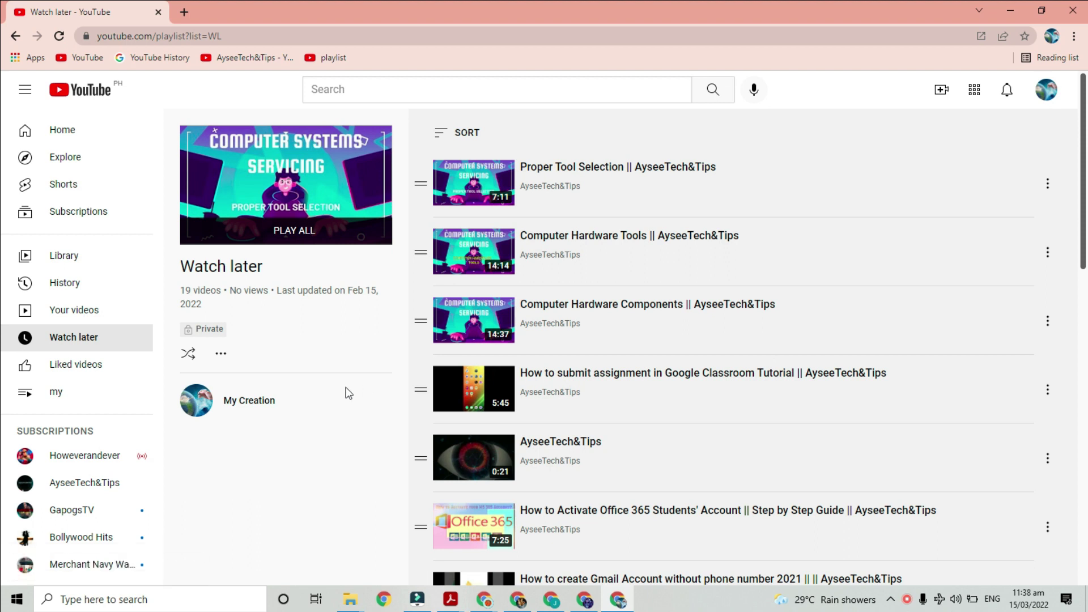
left_click(221, 355)
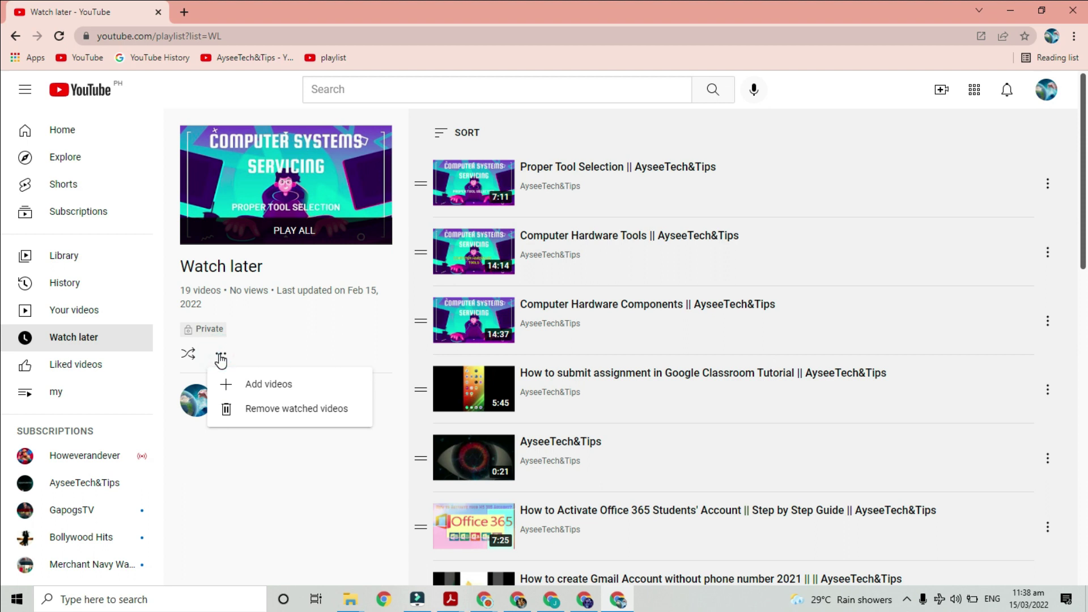
left_click(236, 408)
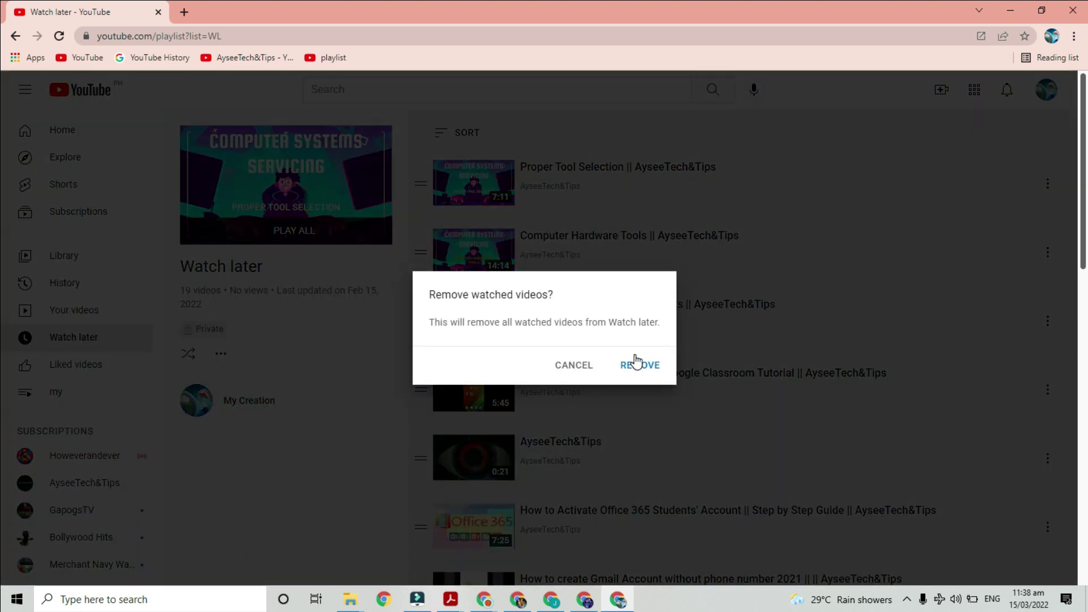
left_click(637, 361)
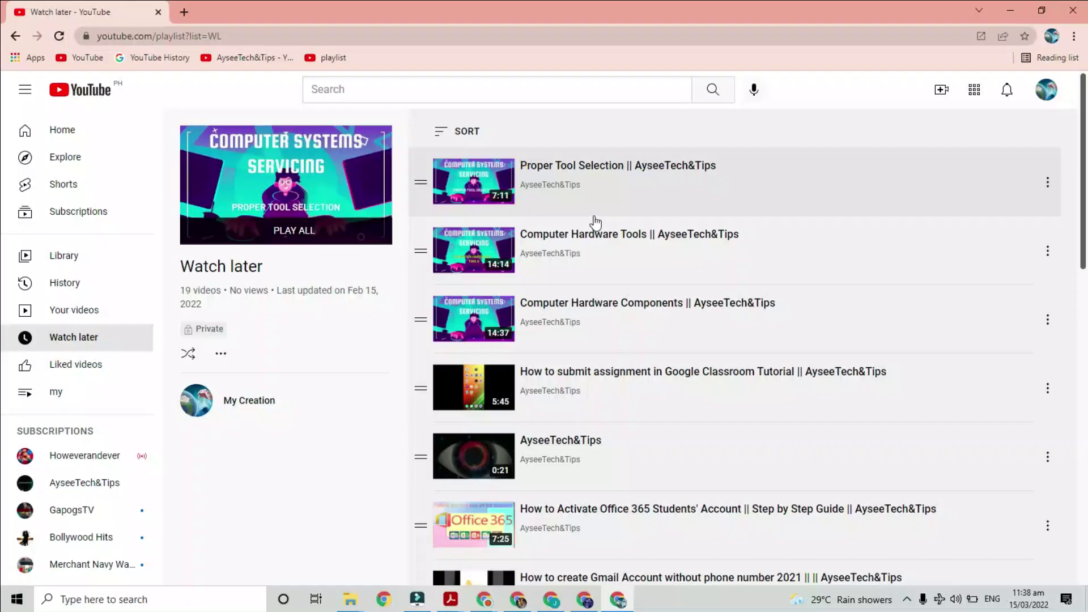
Scroll the 16-video playlist and check that its ⋯ menu now only offers Add videos
scroll(595, 233, "down", 10)
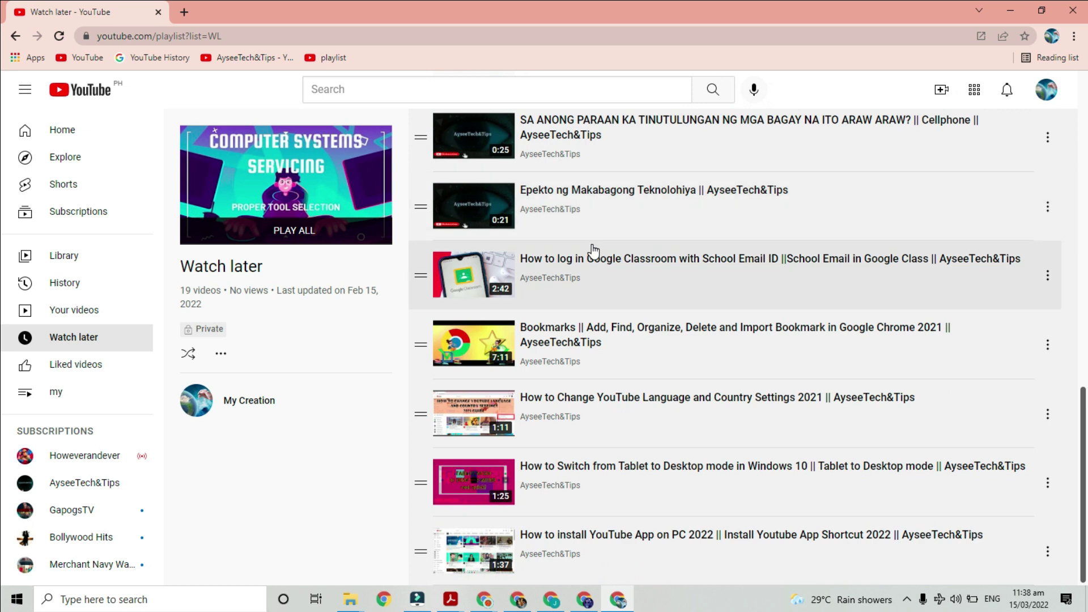
scroll(592, 247, "up", 10)
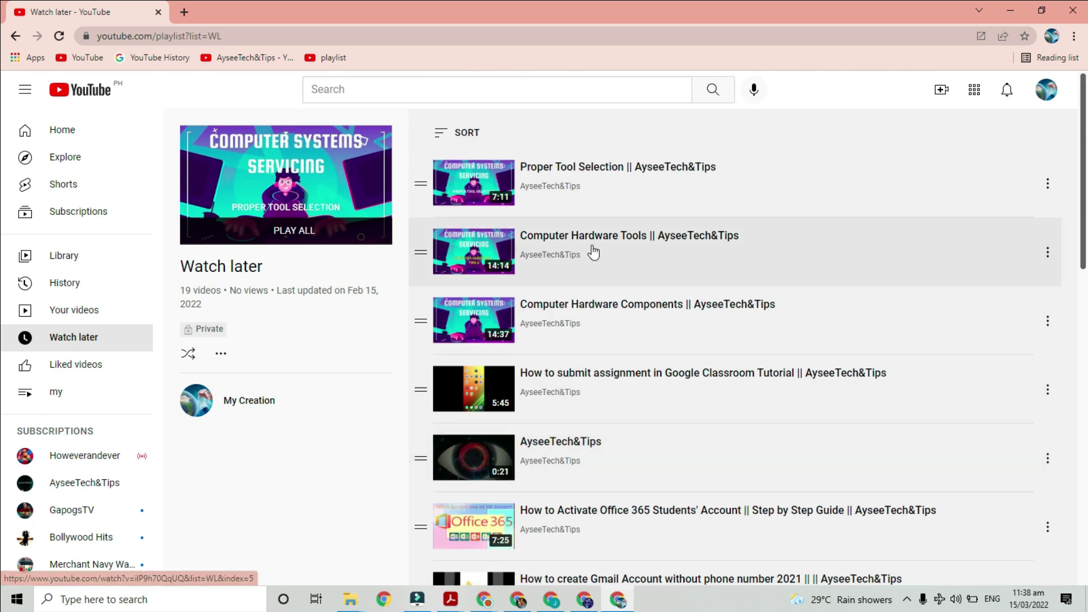
left_click(221, 340)
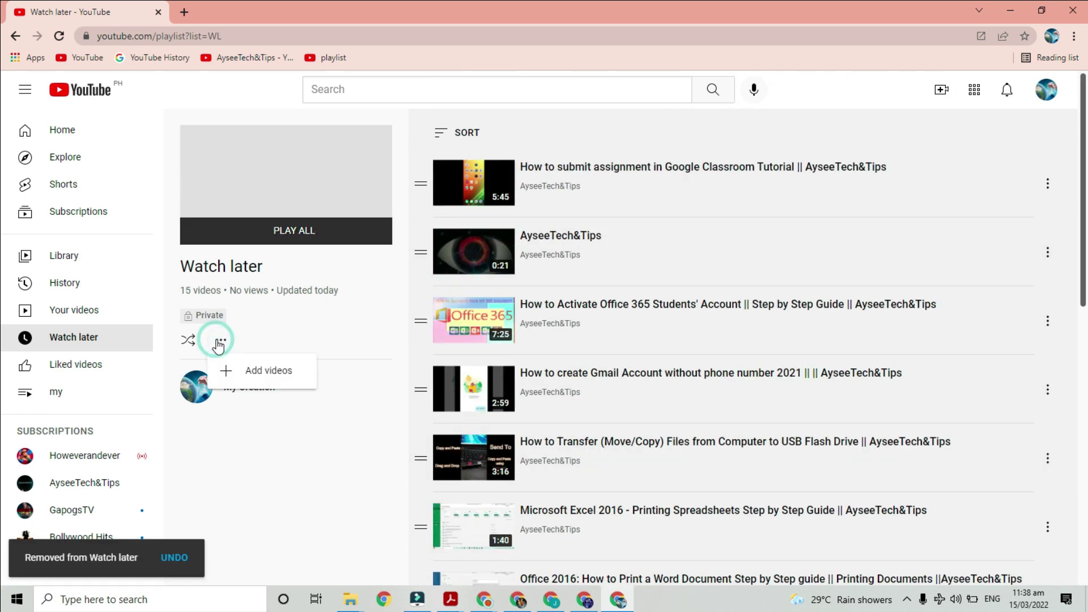
left_click(221, 340)
left_click(221, 341)
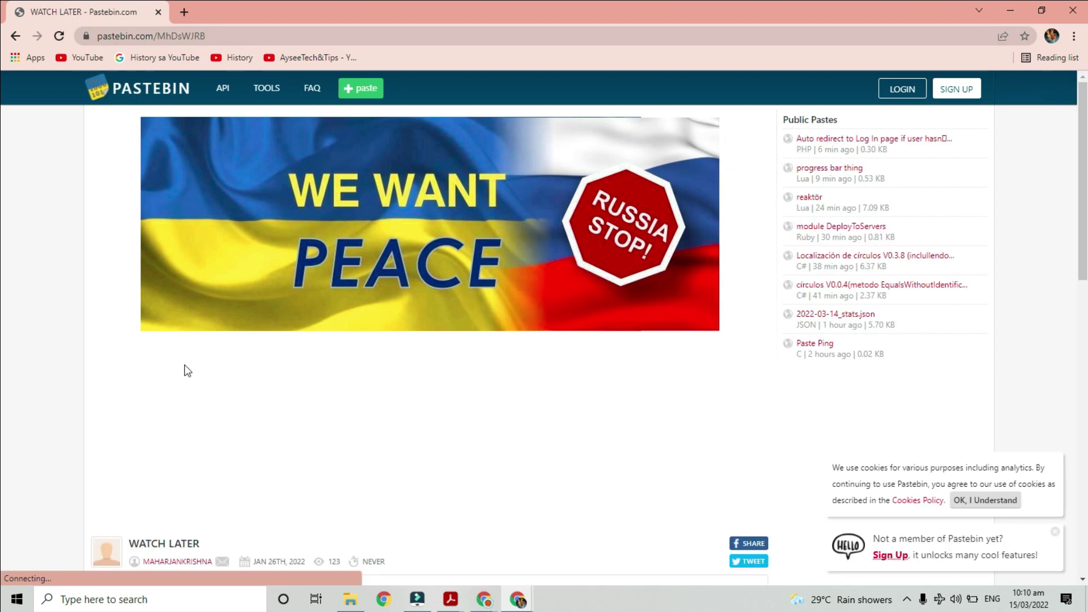
Scroll to the WATCH LATER paste's code and copy the entire one-line setInterval script
scroll(389, 210, "down", 2)
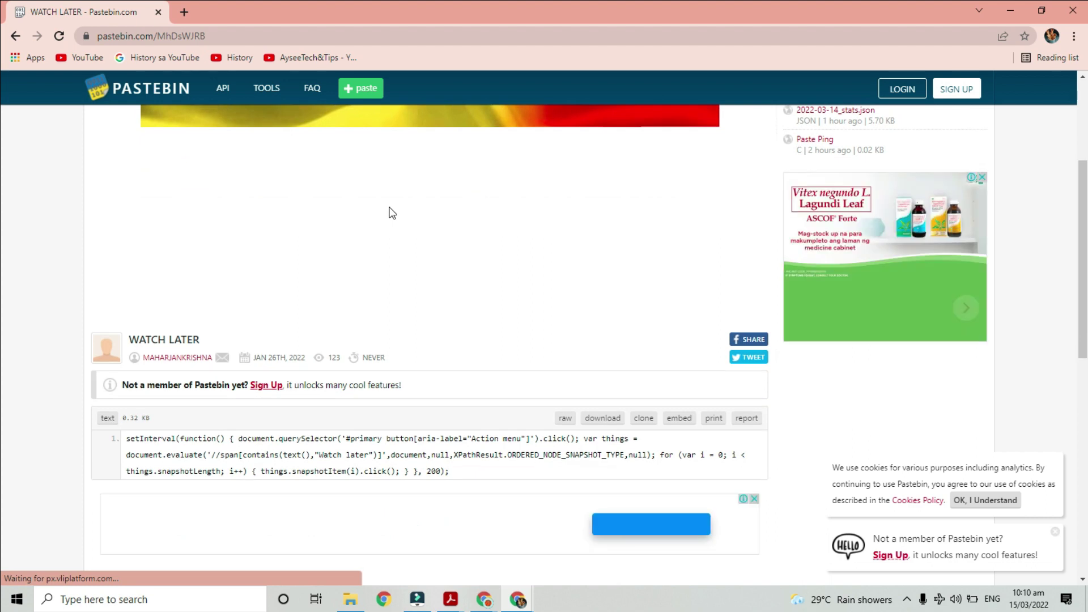
scroll(227, 255, "down", 1)
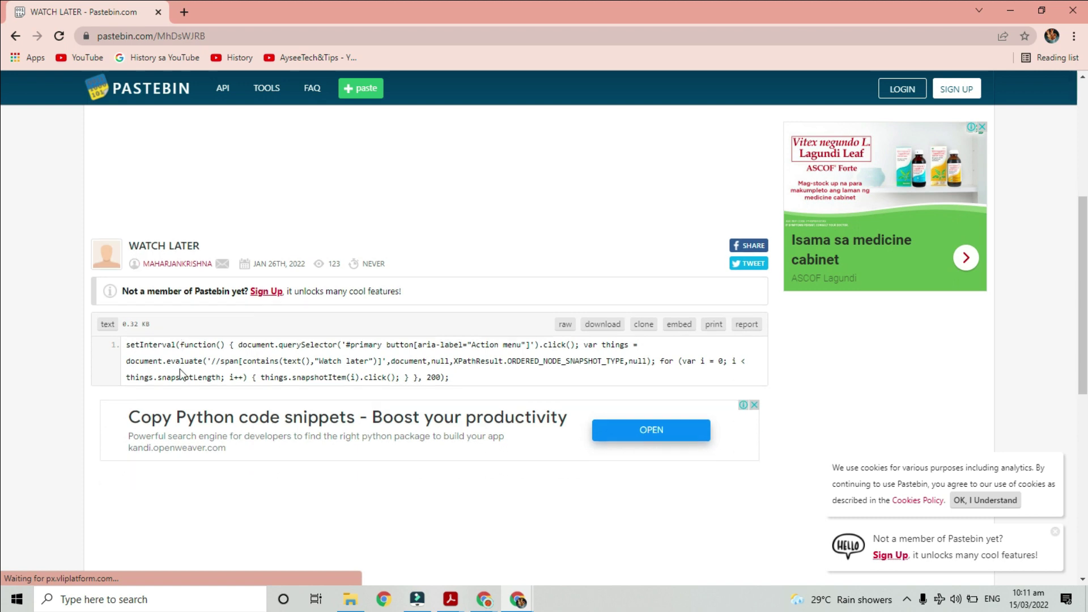
scroll(180, 373, "down", 1)
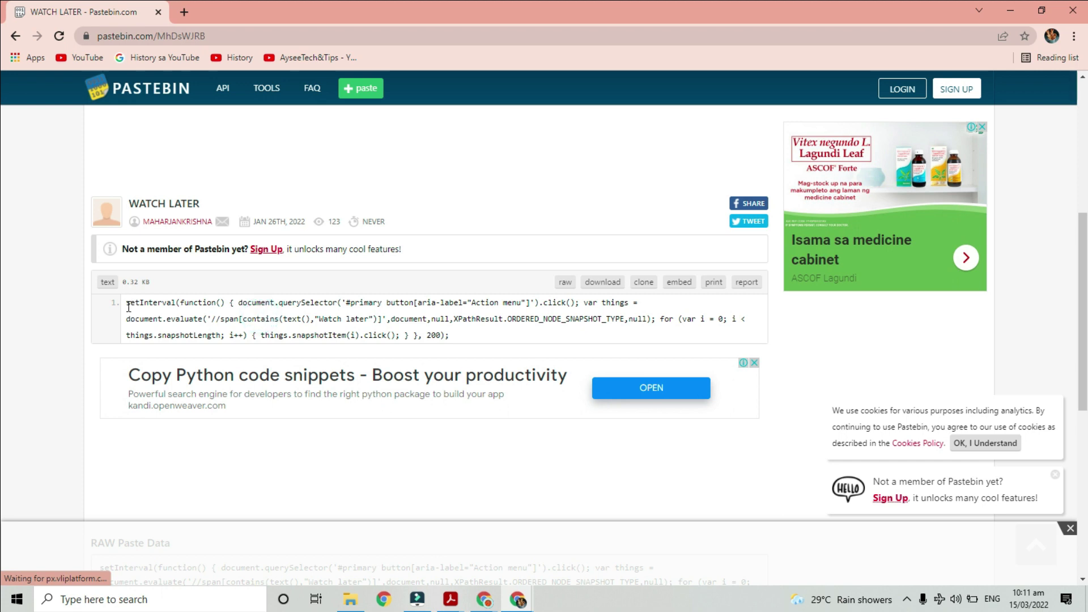
left_click_drag(126, 305, 555, 339)
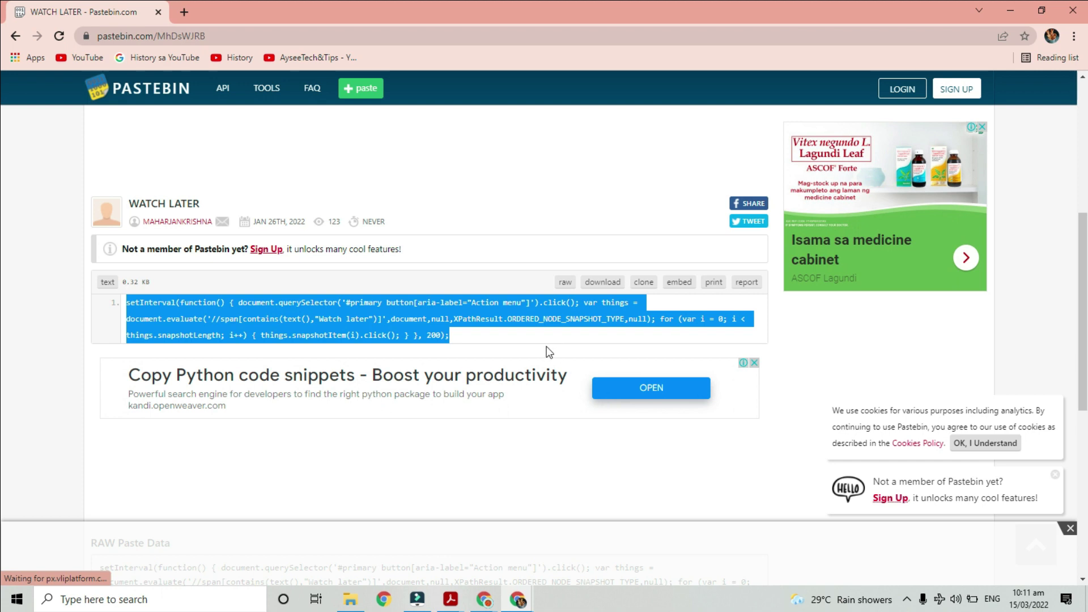
right_click(496, 310)
left_click(517, 322)
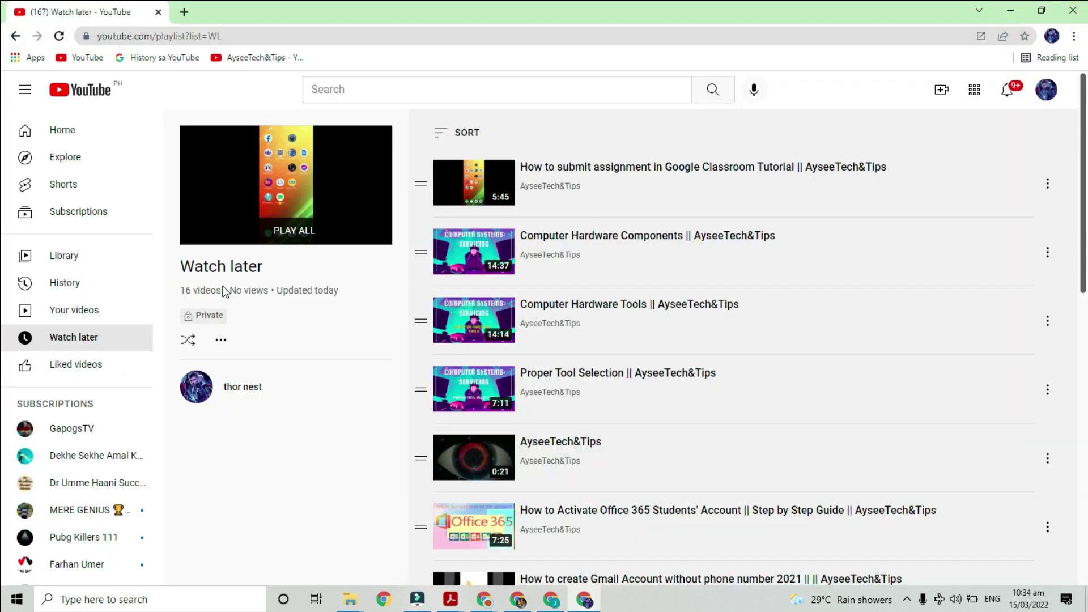
Paste the setInterval script into the Watch later page's DevTools Console and run it
key("ctrl+shift+j")
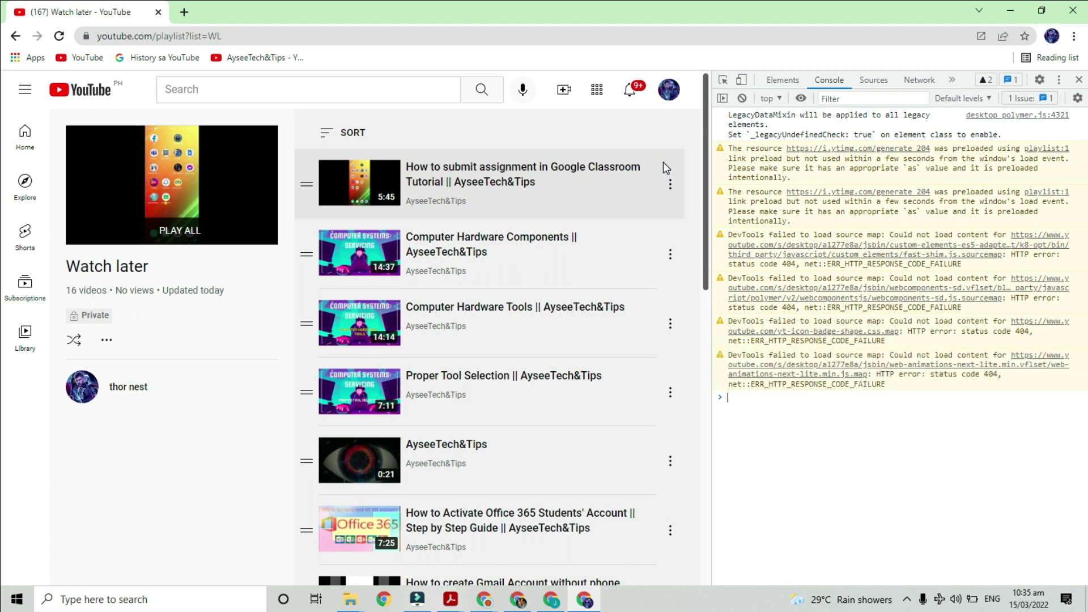
key("ctrl+v")
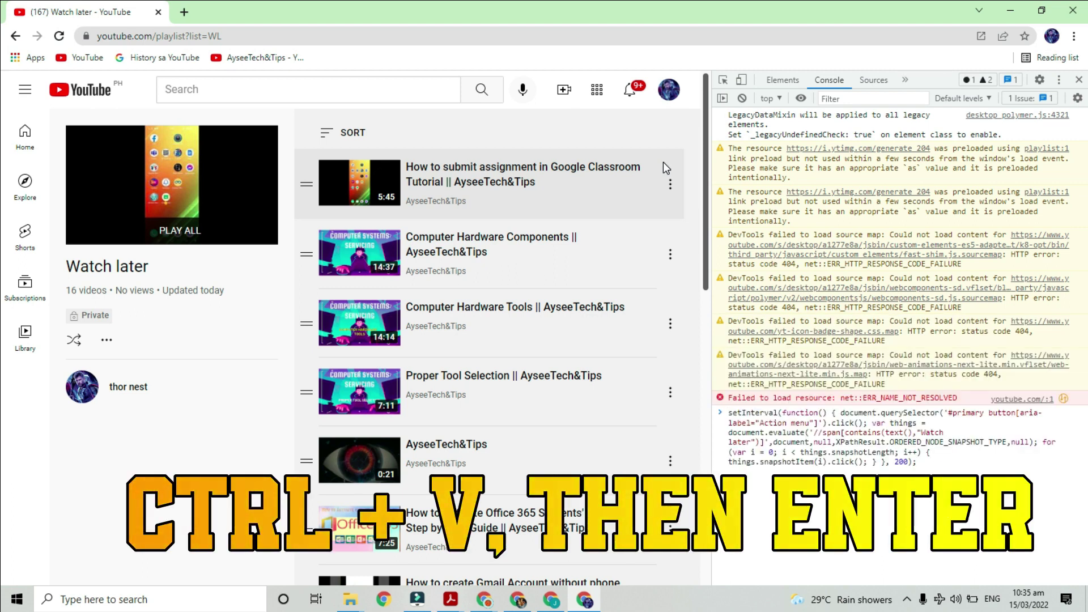
key("Return")
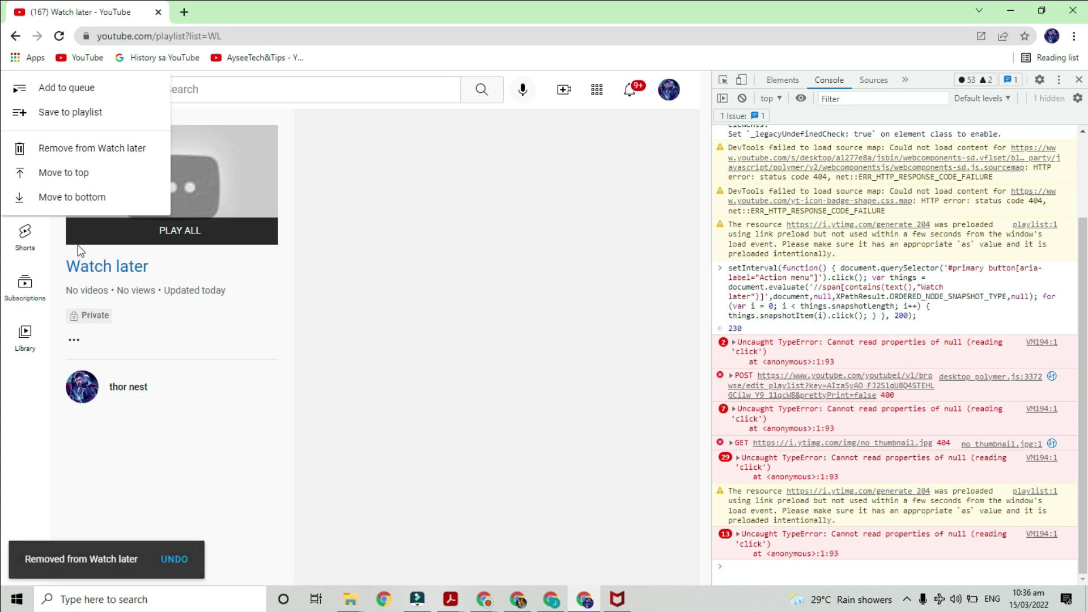
Reload the Watch later page and close the DevTools console panel
left_click(59, 36)
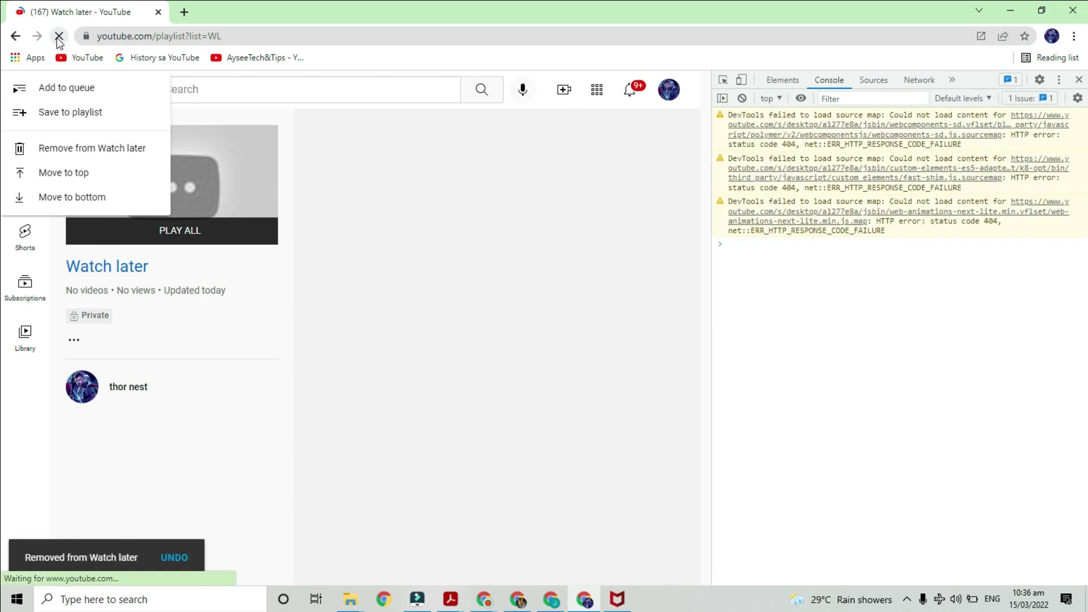
left_click(1079, 80)
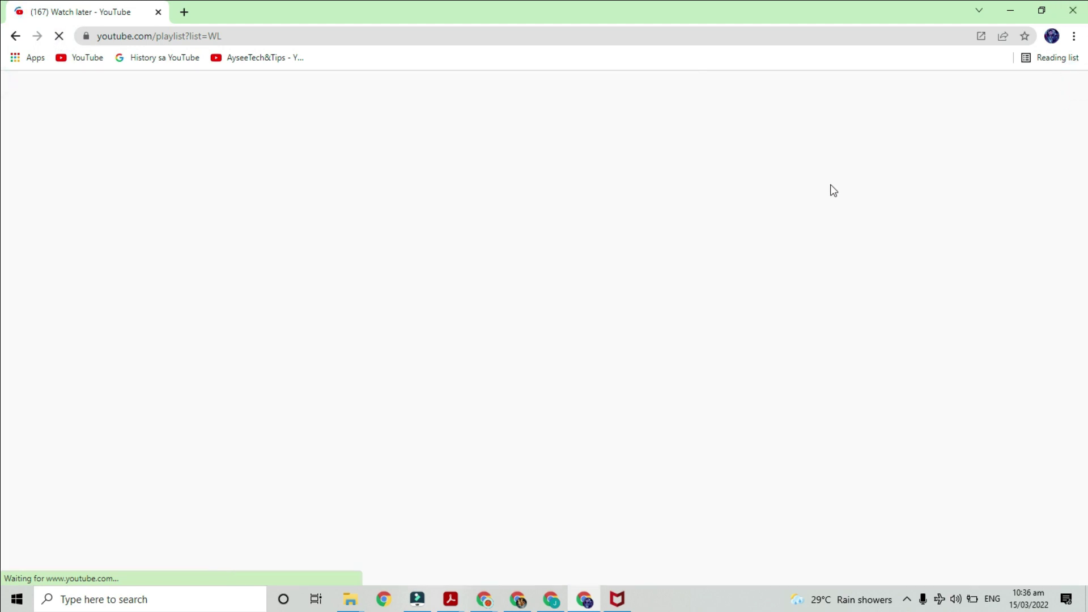